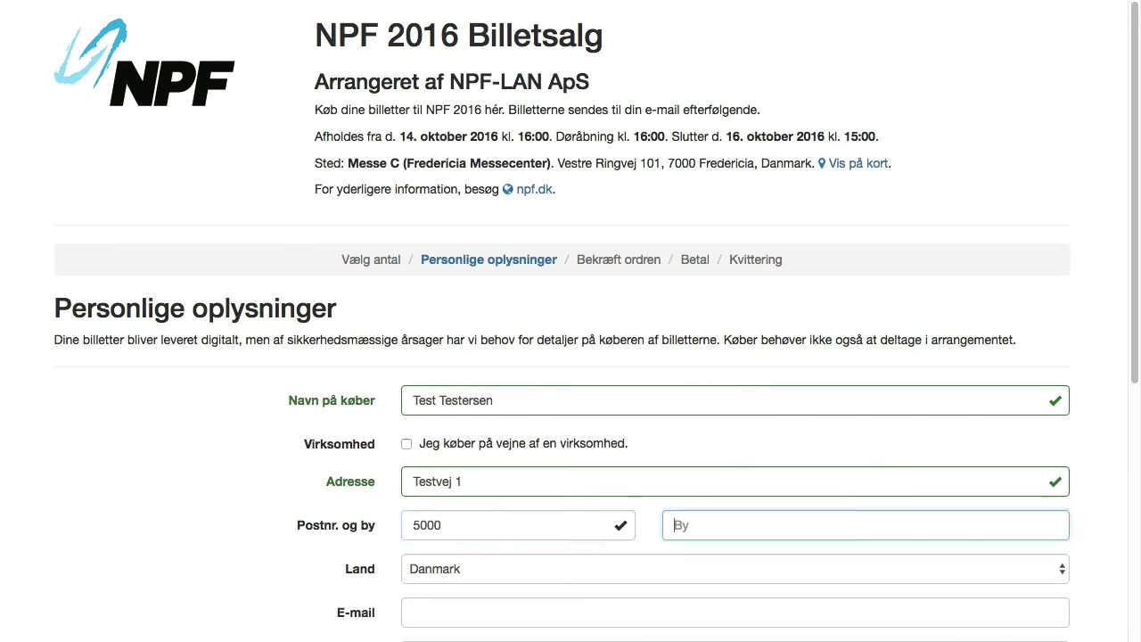
- Enter the buyer's e-mail twice and a mobile number, then confirm the order details
key("Tab")
key("Tab")
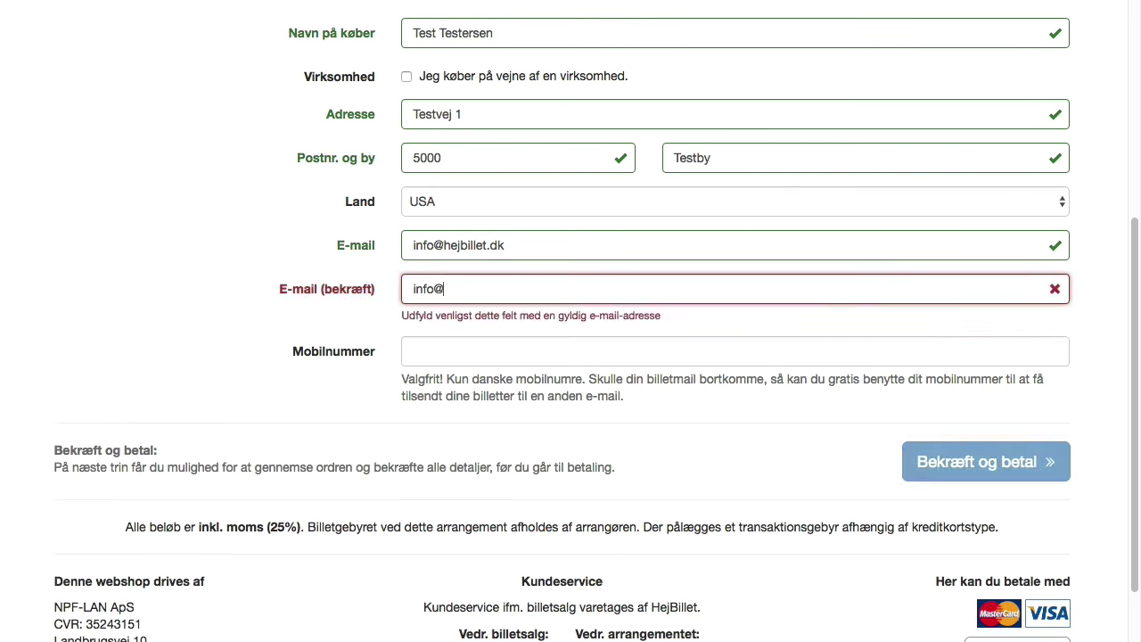
key("Tab")
type("12345678")
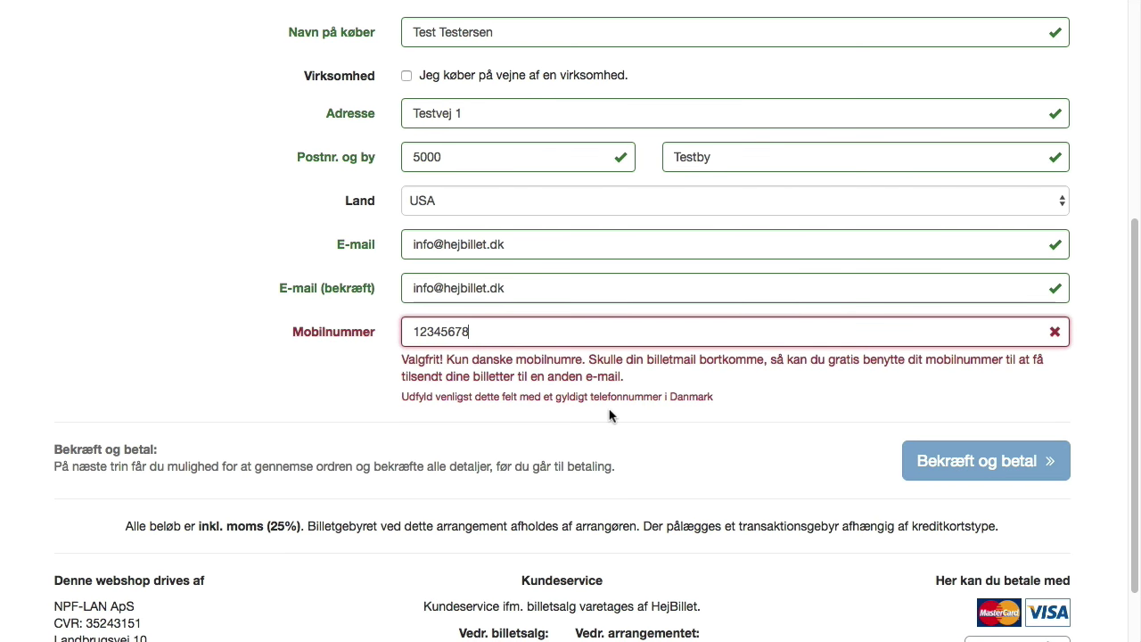
key("BackSpace")
type("34567892")
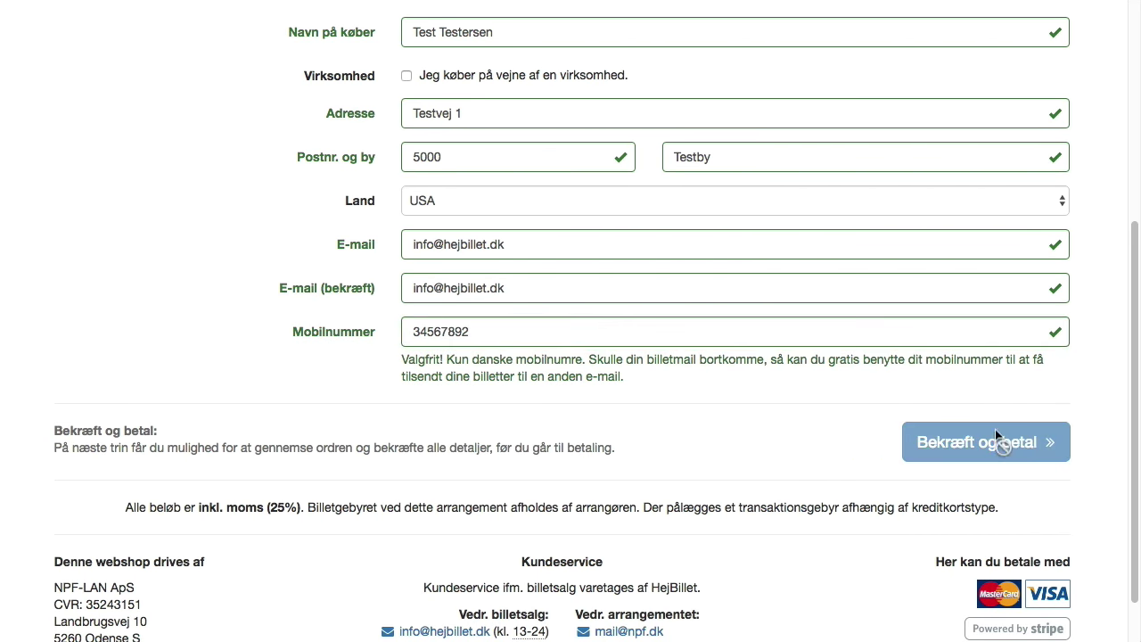
left_click(945, 450)
- Pay with the test card, then open ticket #1 from the tickets e-mail in Mailtrap
left_click_drag(1134, 217, 1128, 421)
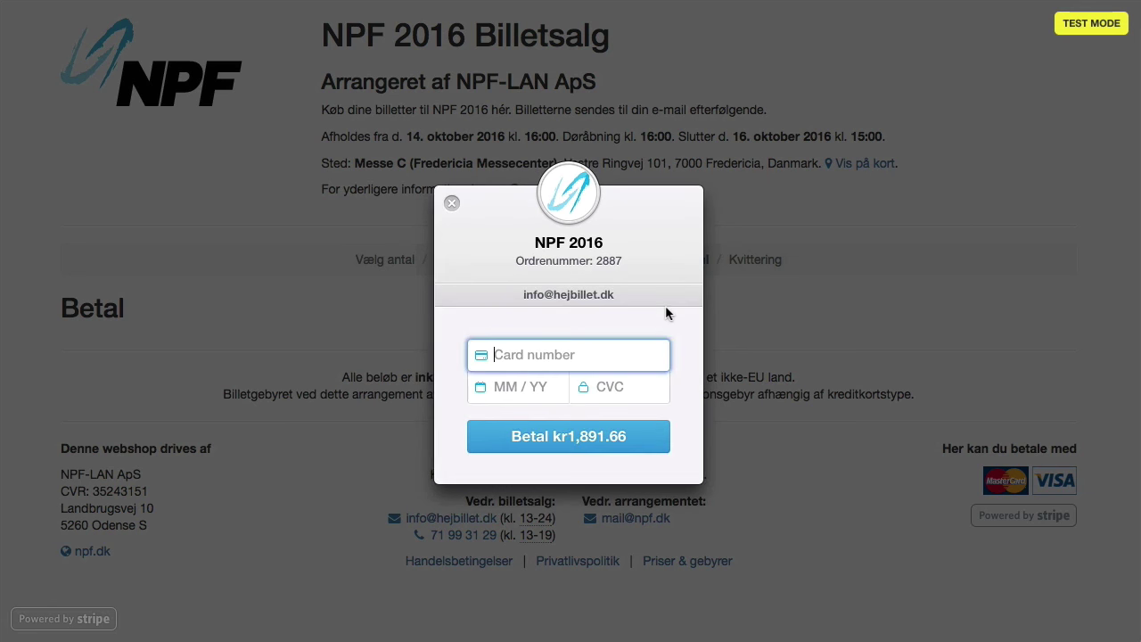
type("4242 424")
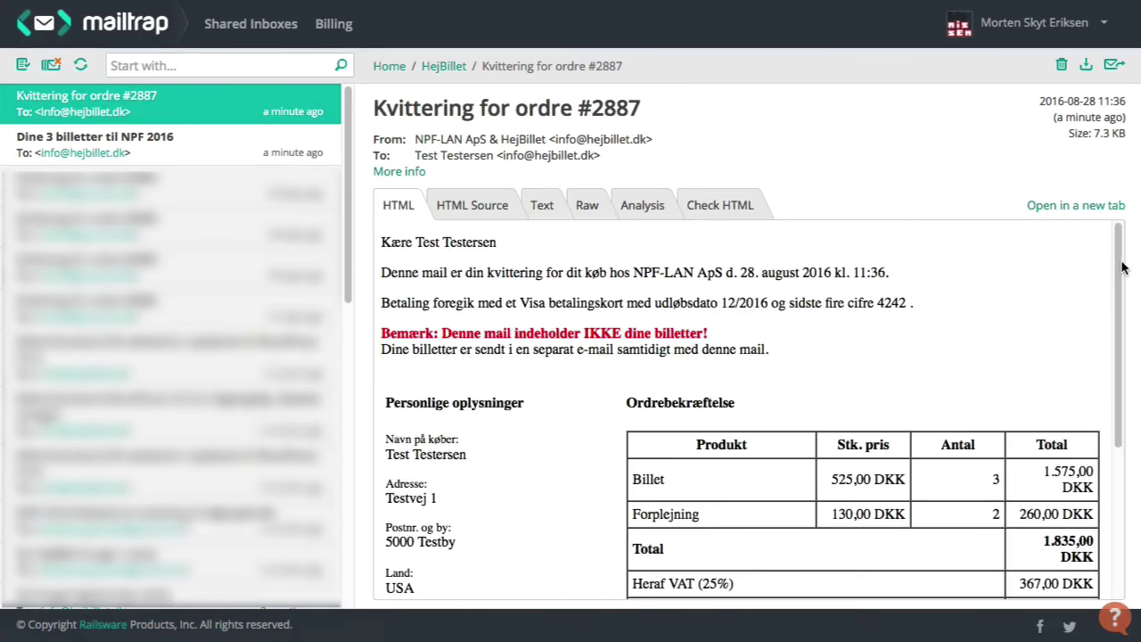
left_click_drag(1125, 269, 987, 190)
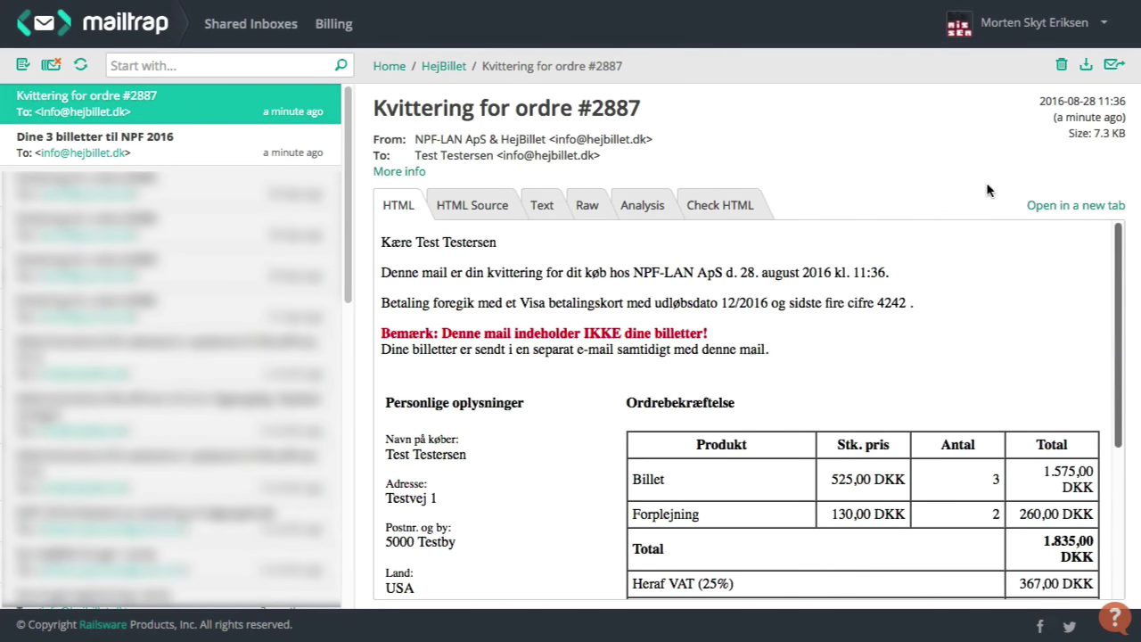
left_click(157, 145)
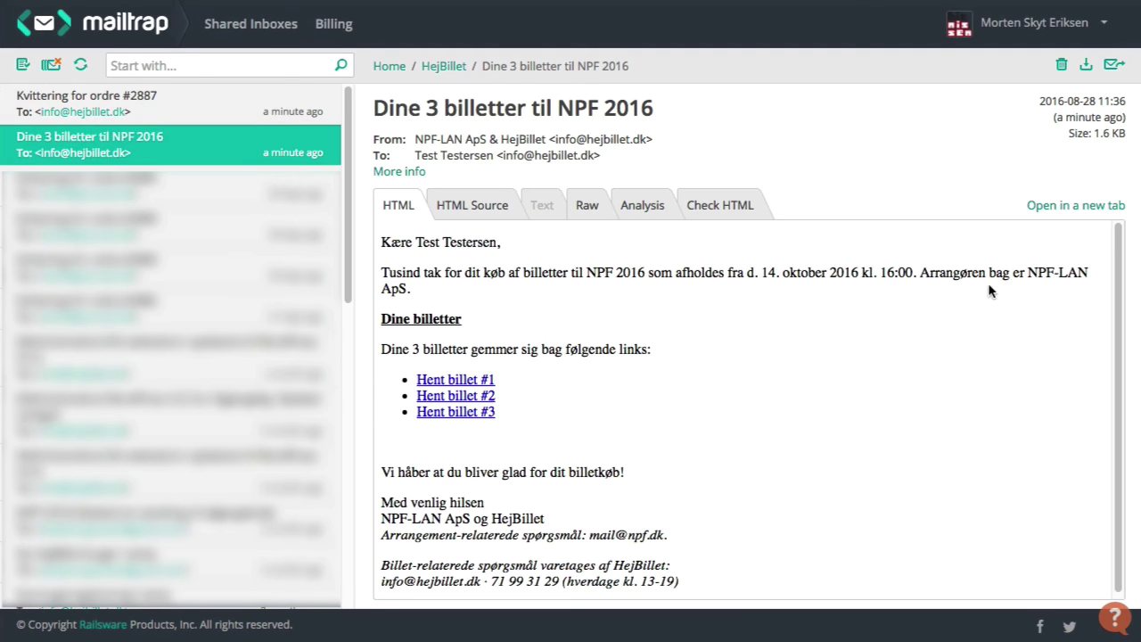
left_click(449, 383)
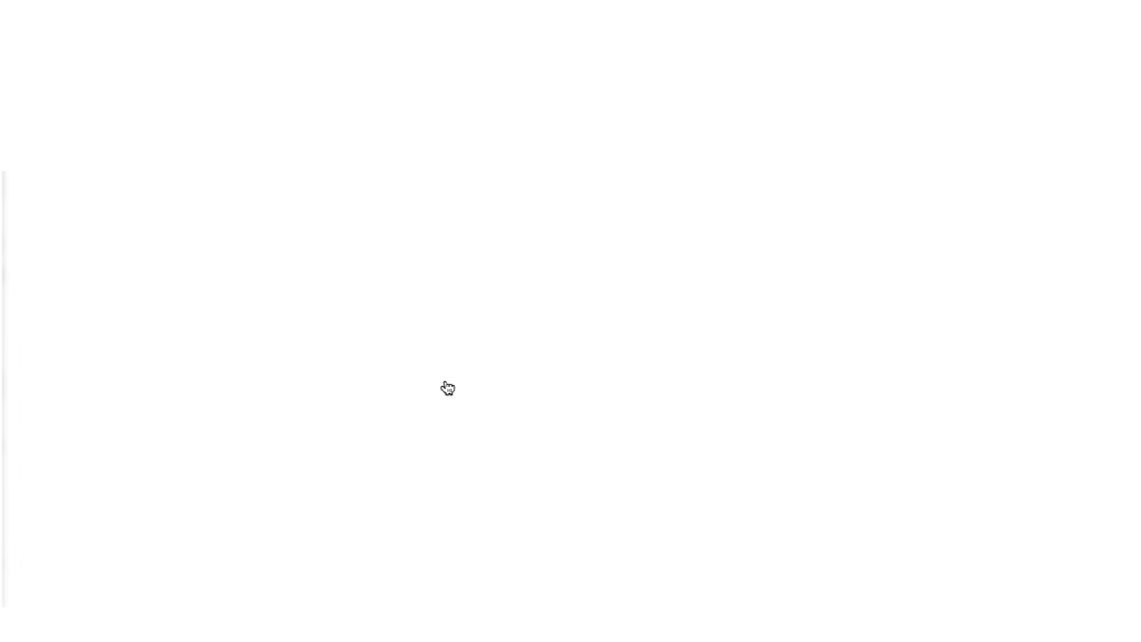
- Download the first NPF 2016 ticket as a PDF
left_click(573, 201)
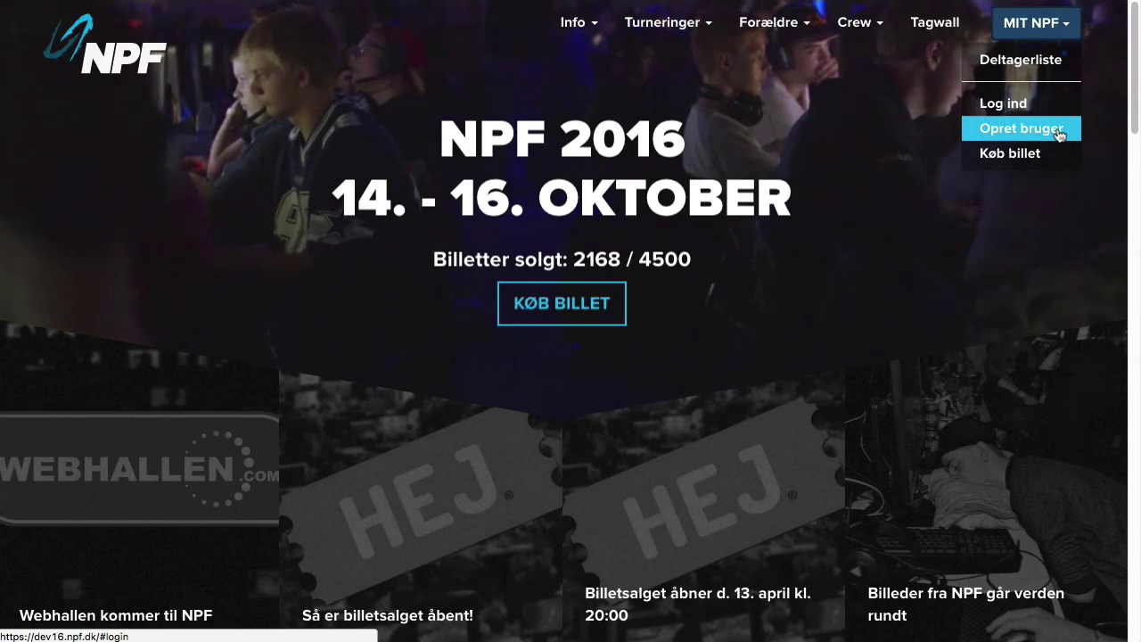
- Open the registration form and enter username 'testergamer' plus the e-mail address twice
left_click(1059, 132)
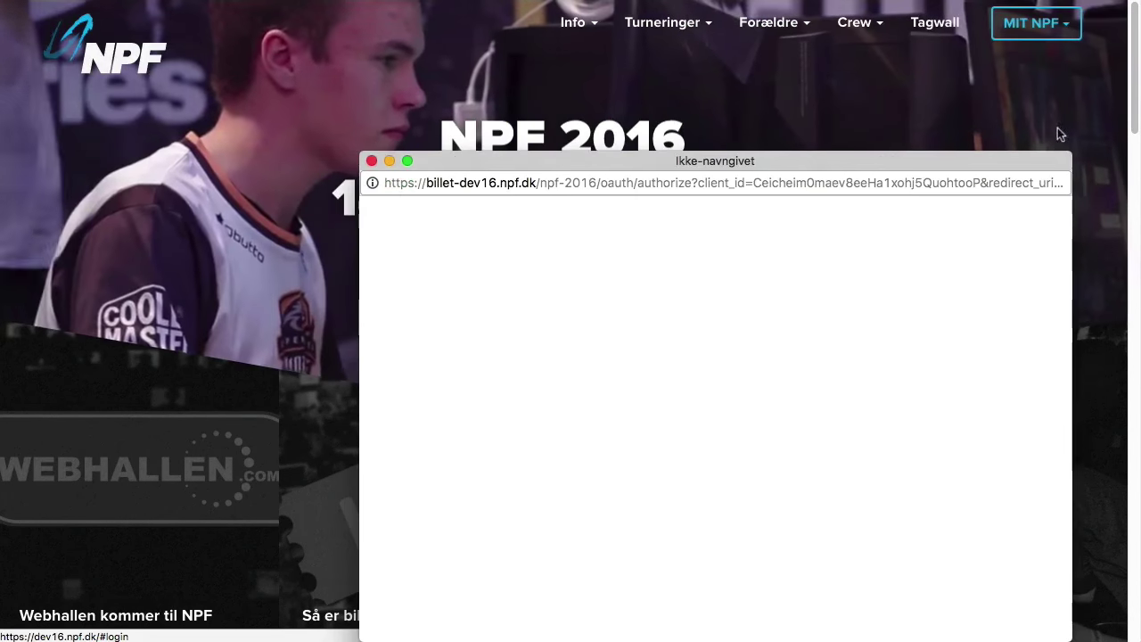
left_click_drag(706, 166, 614, 114)
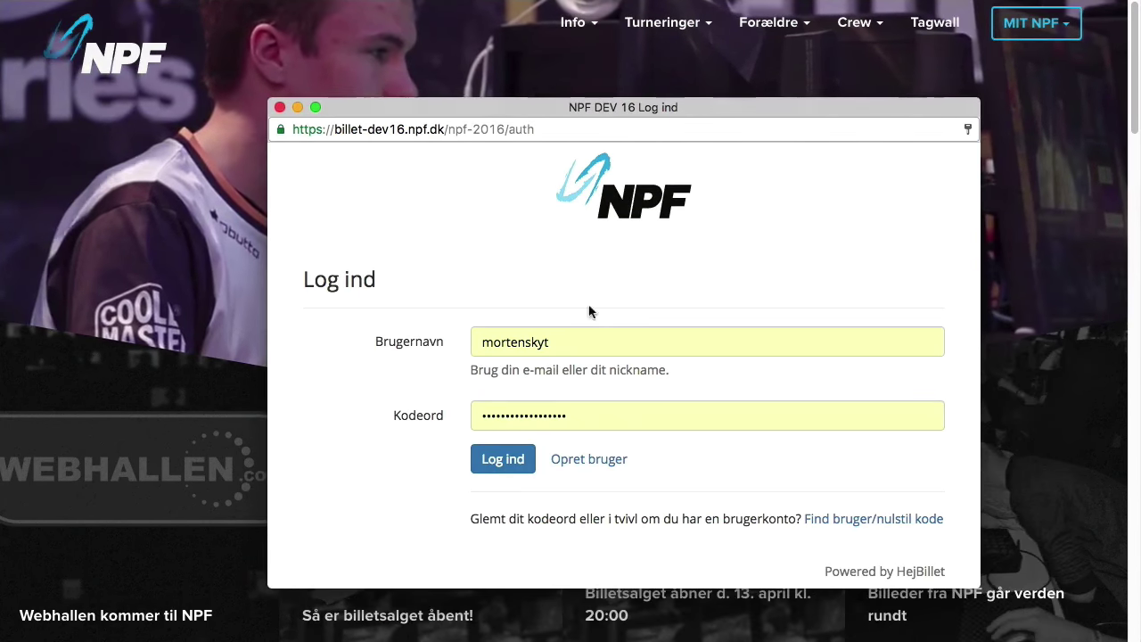
left_click(584, 459)
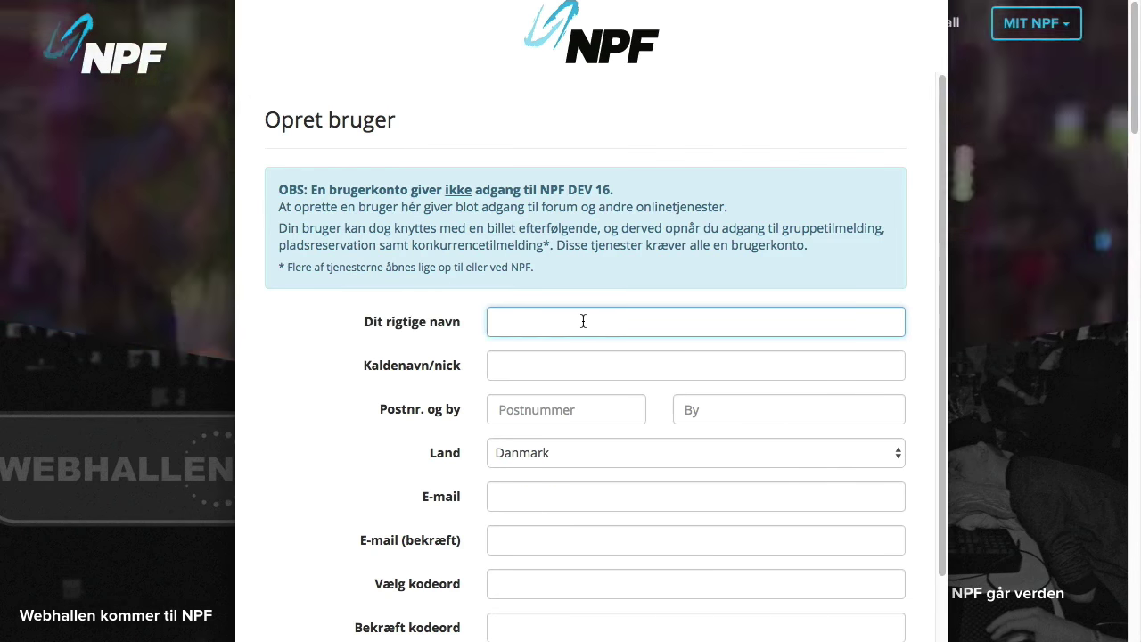
type("testergamer")
key("Tab")
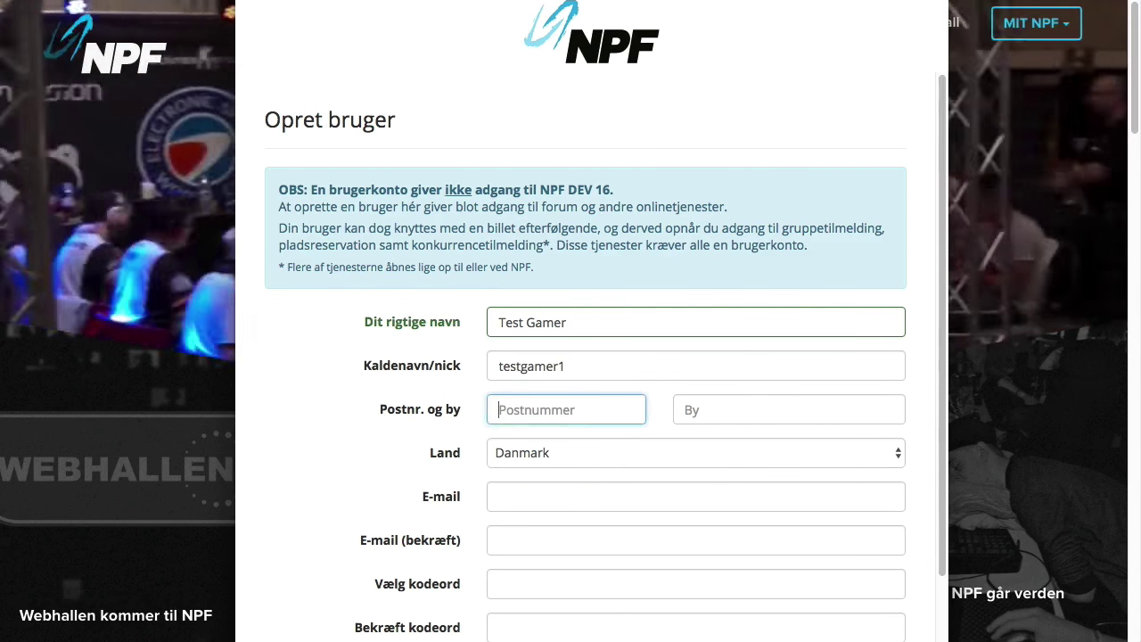
key("Tab")
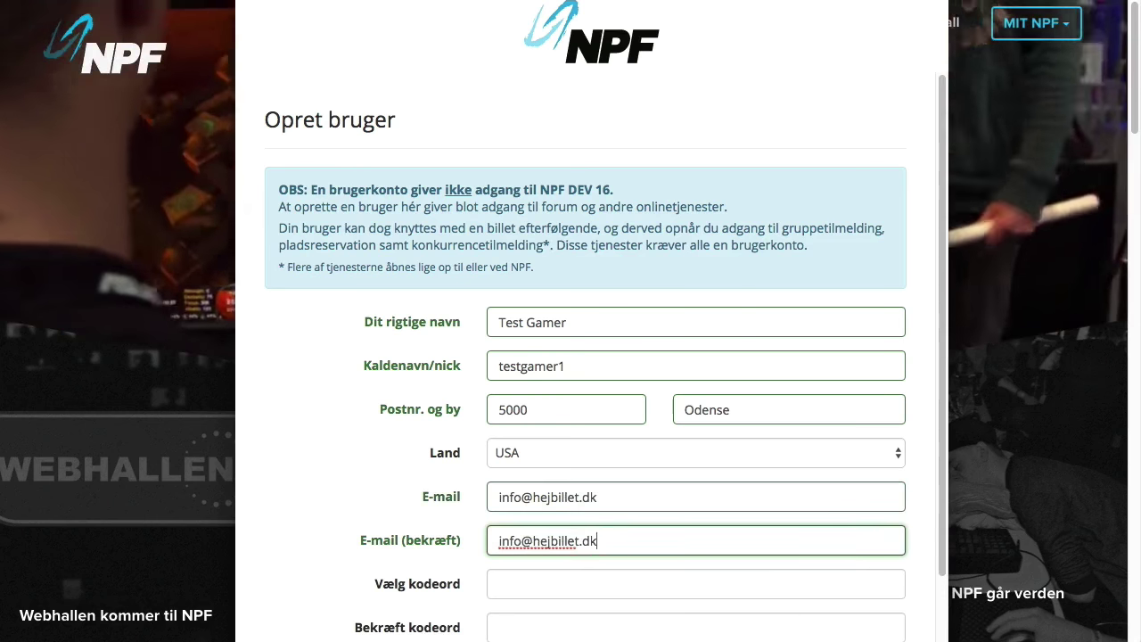
- Enter the password twice and mobile number, pass reCAPTCHA, submit, and confirm via the e-mailed link
scroll(597, 316, "down", 3)
key("Tab")
type("34343434")
key("Tab")
type("34343434")
key("Tab")
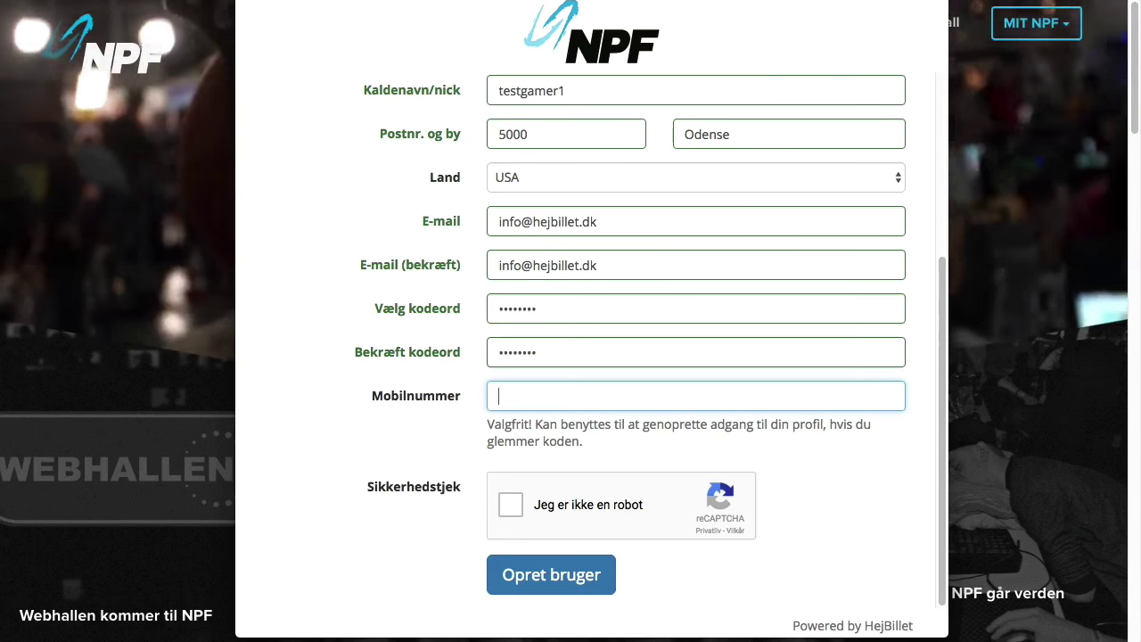
type("34343434")
left_click(511, 505)
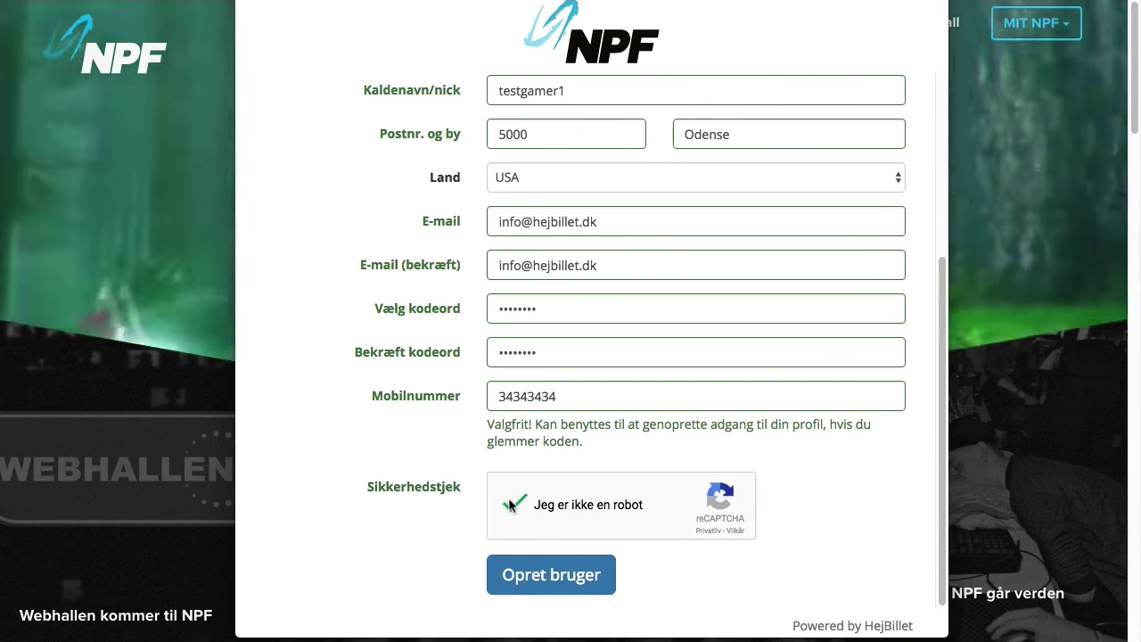
left_click(550, 575)
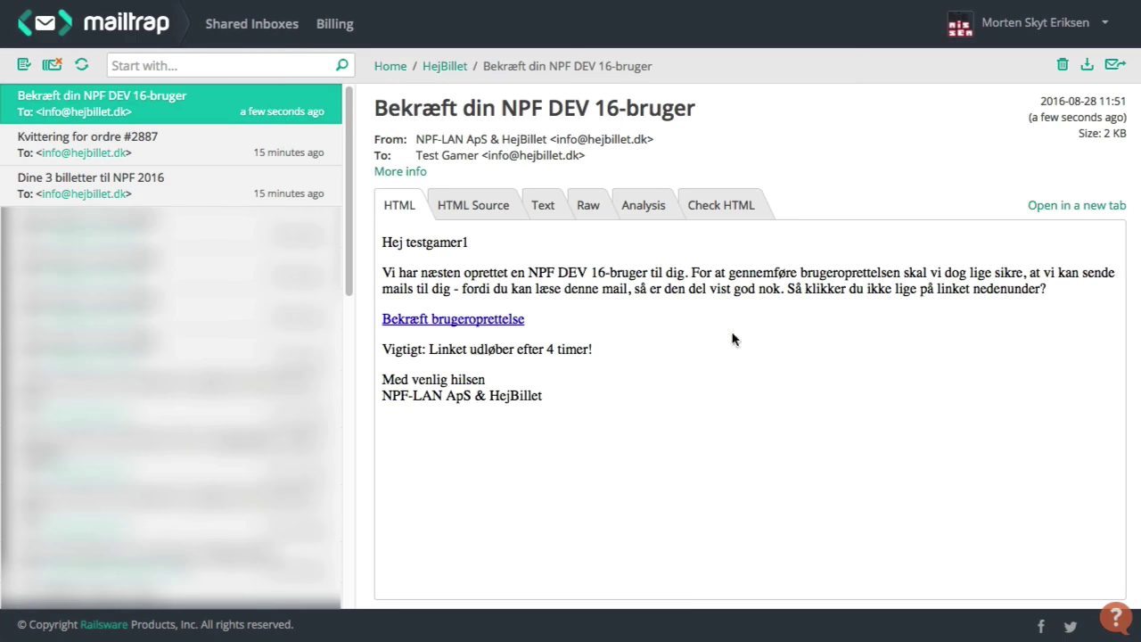
left_click(492, 327)
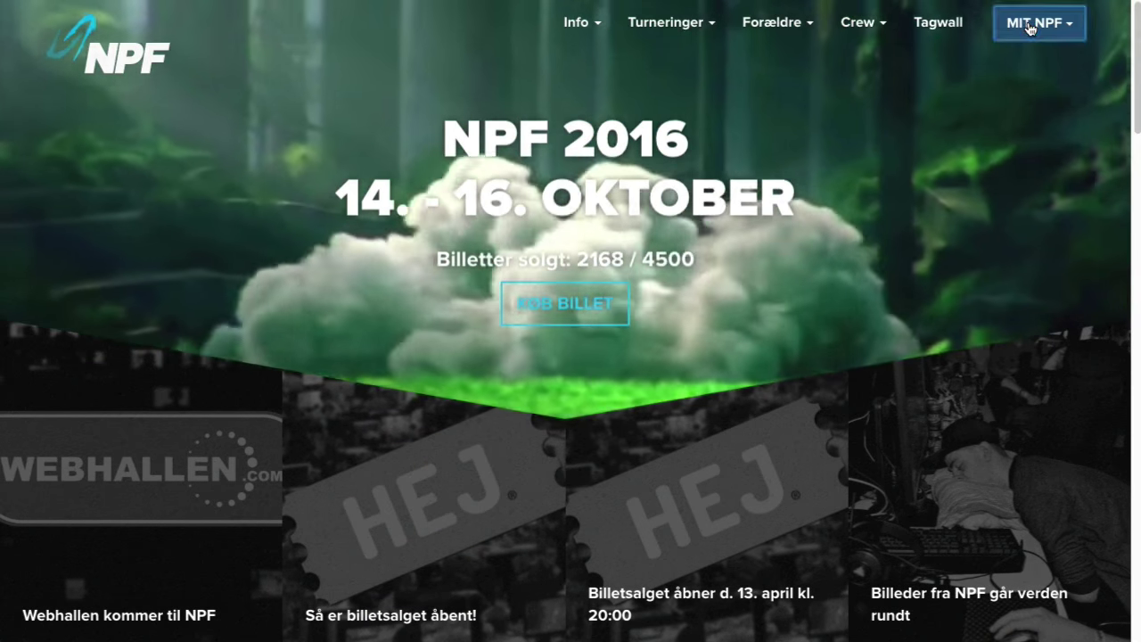
- Log in as testgamer1 with the new account's password
left_click(1061, 25)
left_click(1012, 102)
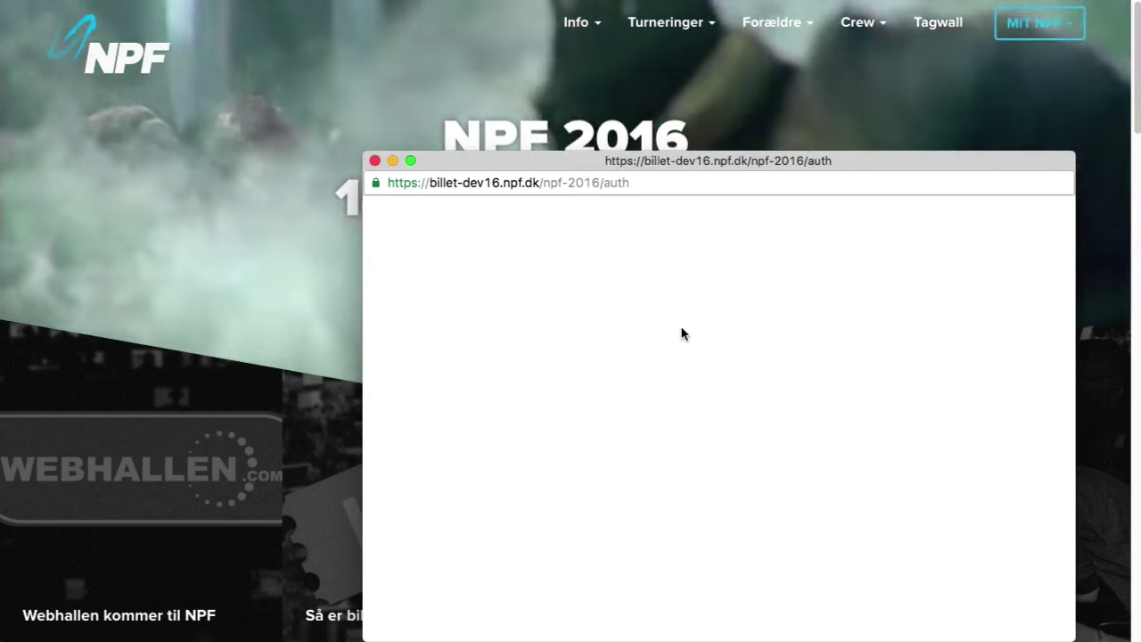
double_click(679, 402)
type("testgamer1")
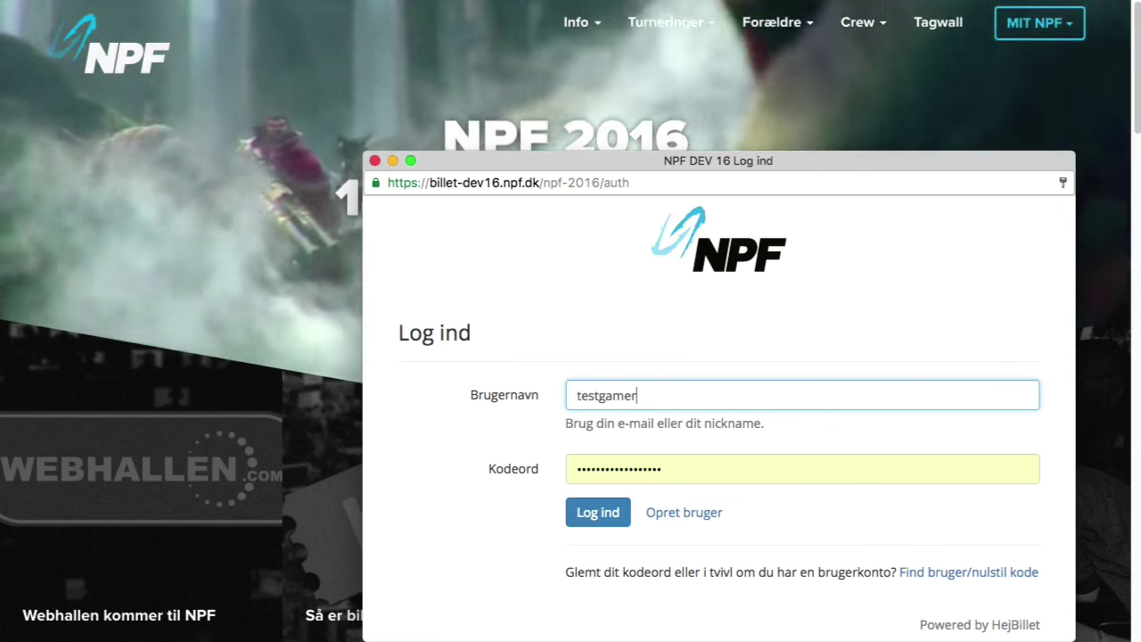
key("Tab")
type("••••••••")
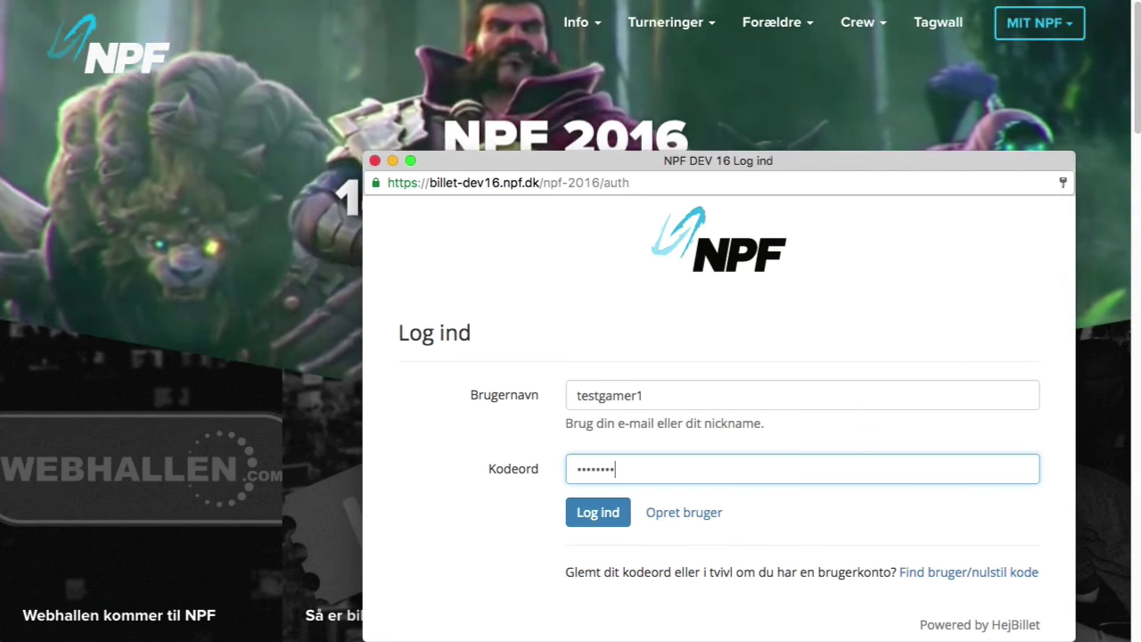
key("Return")
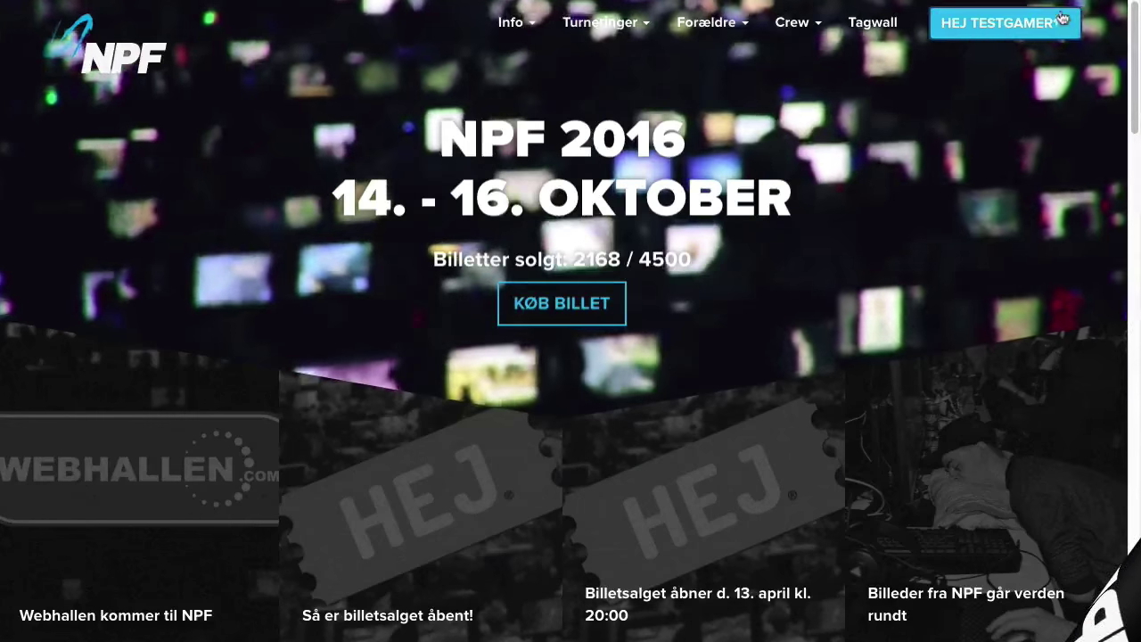
- Sign up for NPF 2016 by linking the ticket code to the testgamer1 profile
left_click(1004, 22)
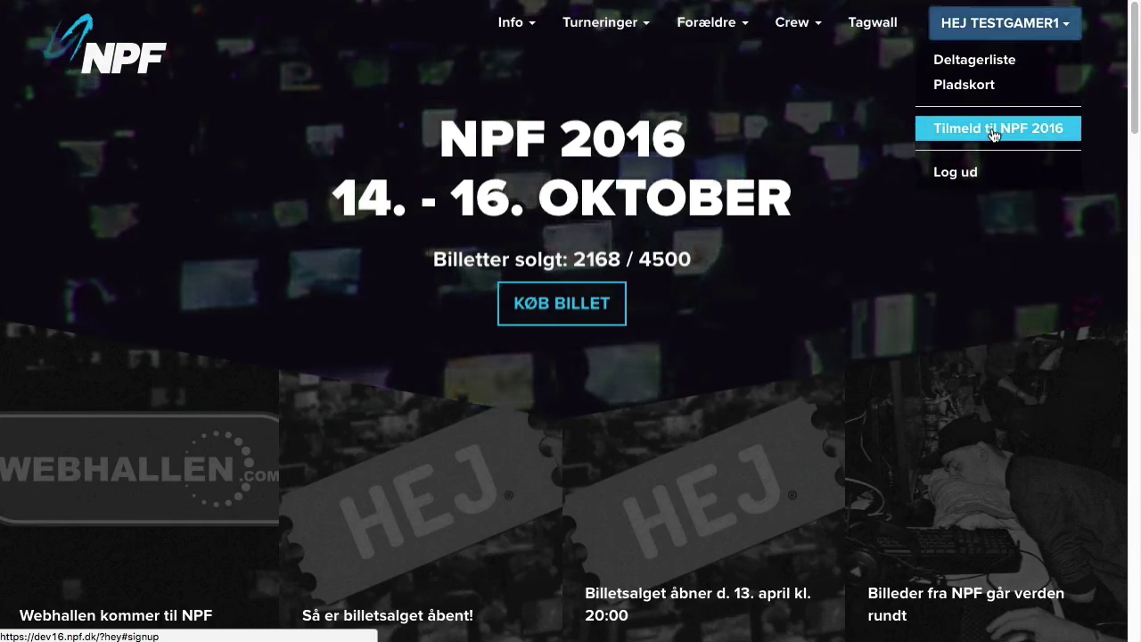
left_click(1000, 128)
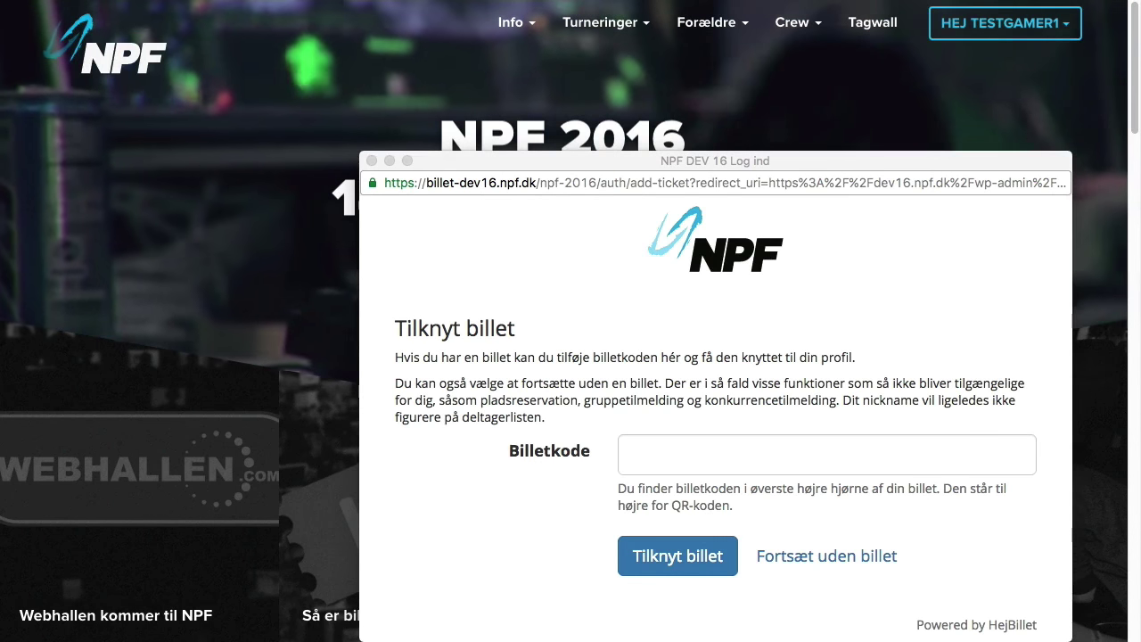
left_click(710, 452)
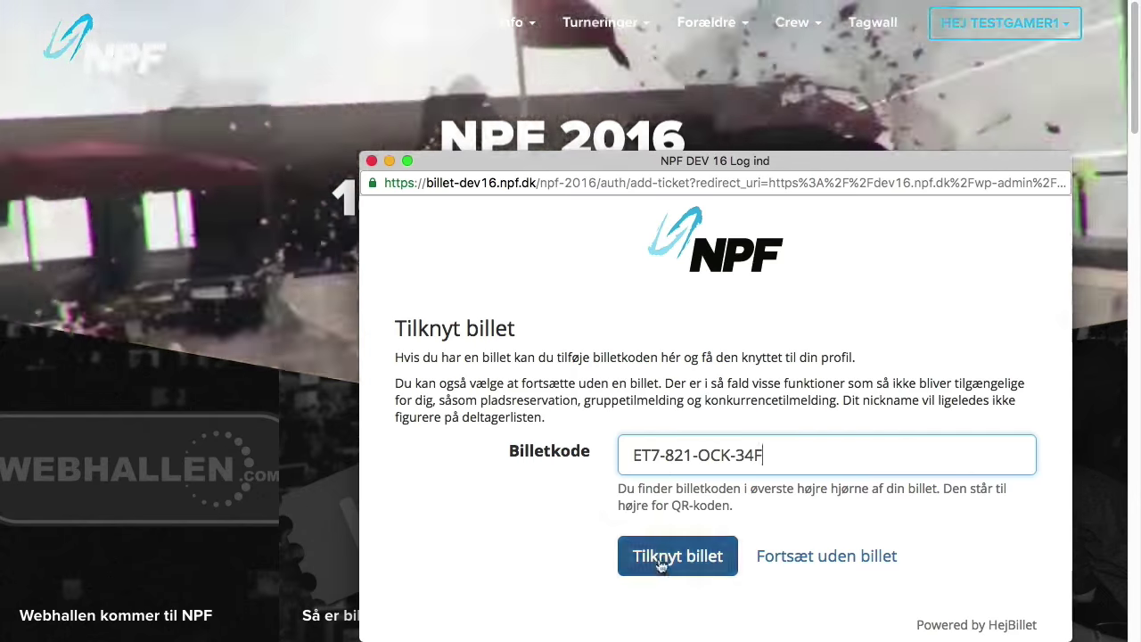
left_click(664, 555)
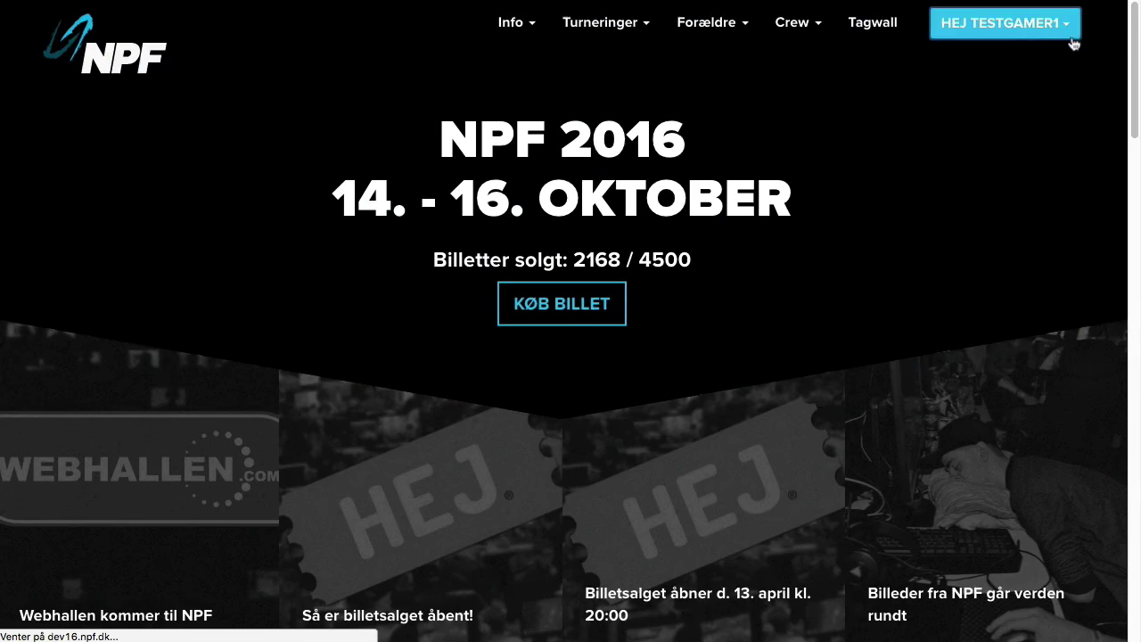
left_click(1057, 27)
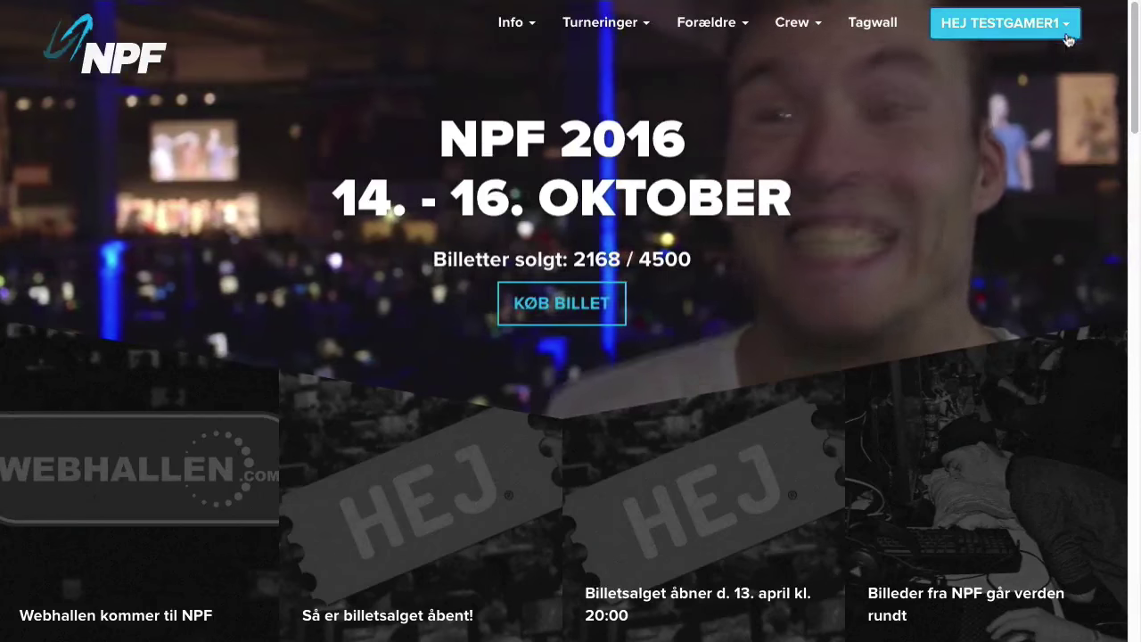
- Find Asian Sensation in the group list, join it with its password, and dismiss the confirmation
left_click(1066, 34)
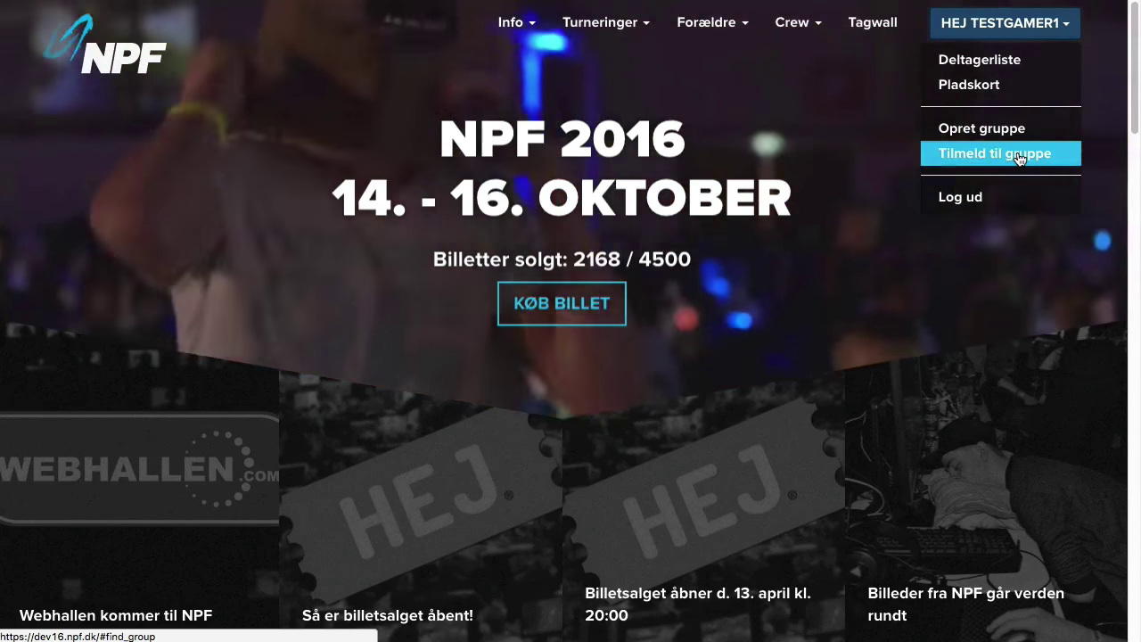
left_click(1101, 116)
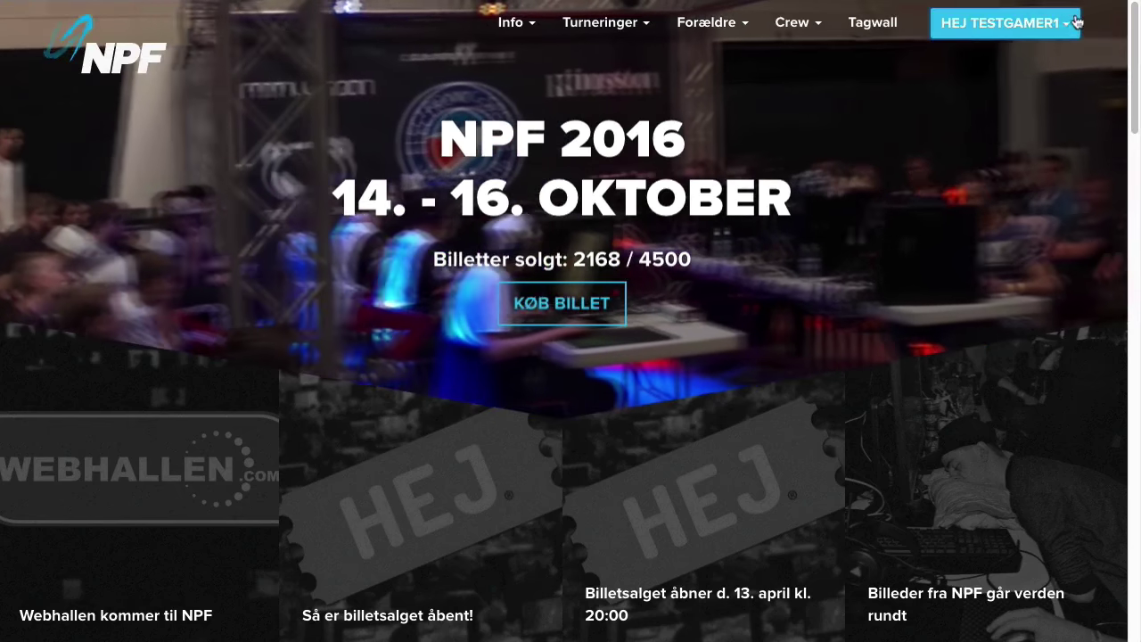
left_click(1005, 23)
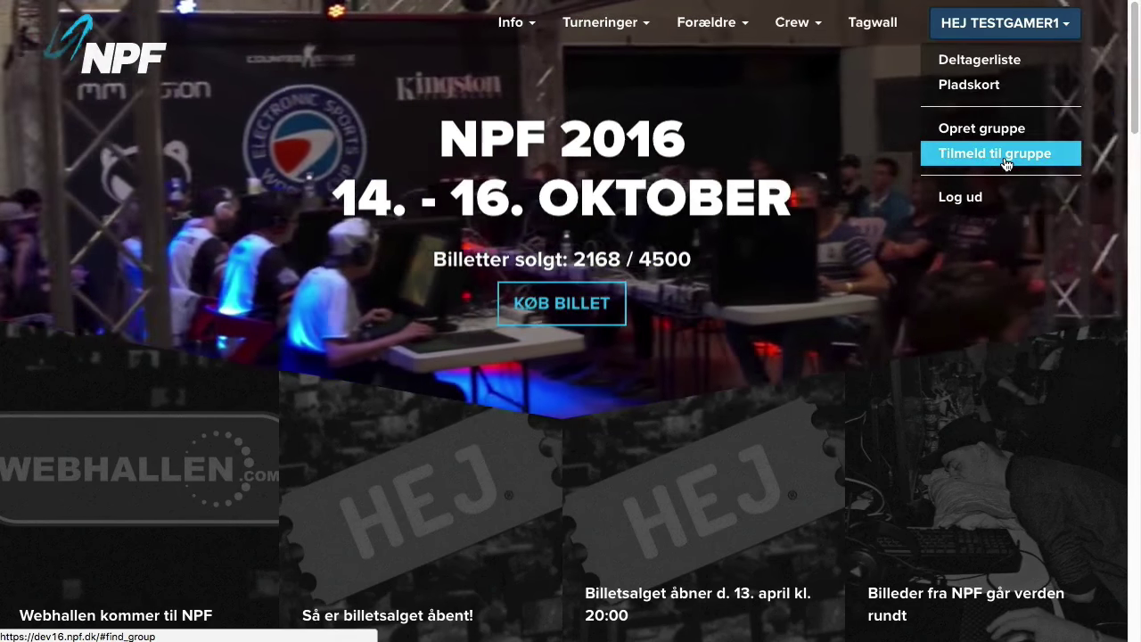
left_click(1006, 157)
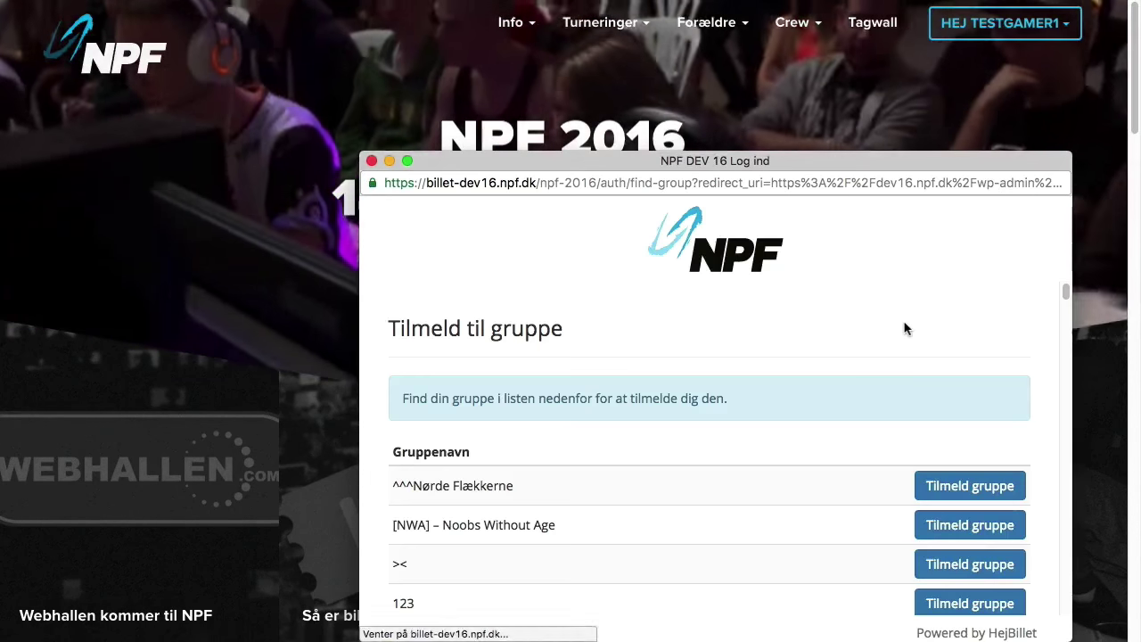
key("super+f")
type("Asian")
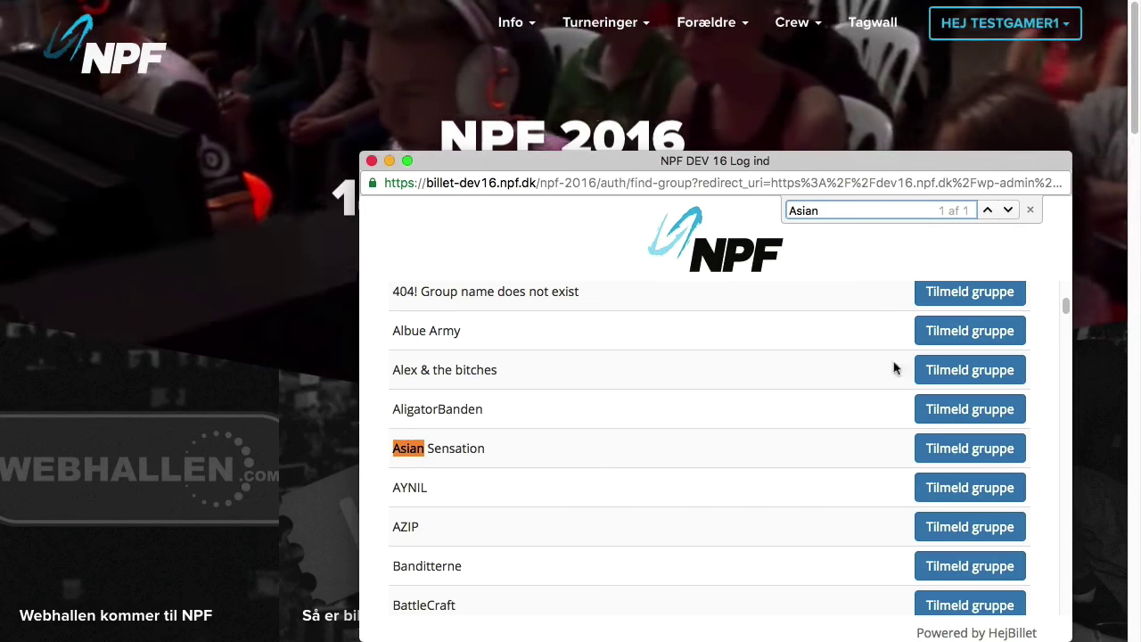
left_click(933, 448)
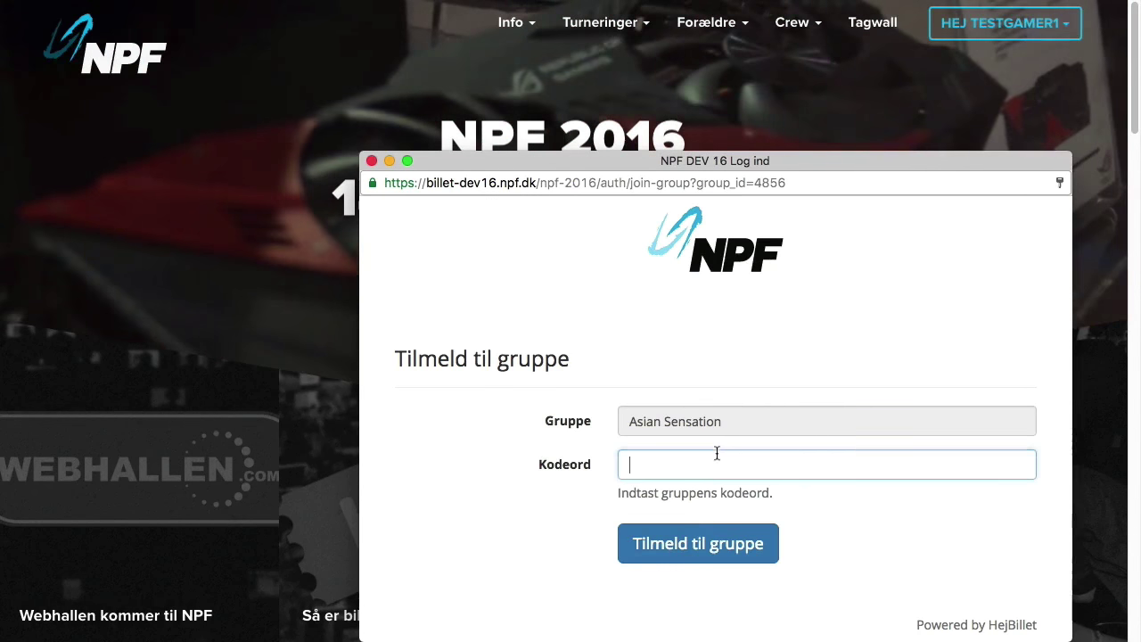
left_click(710, 534)
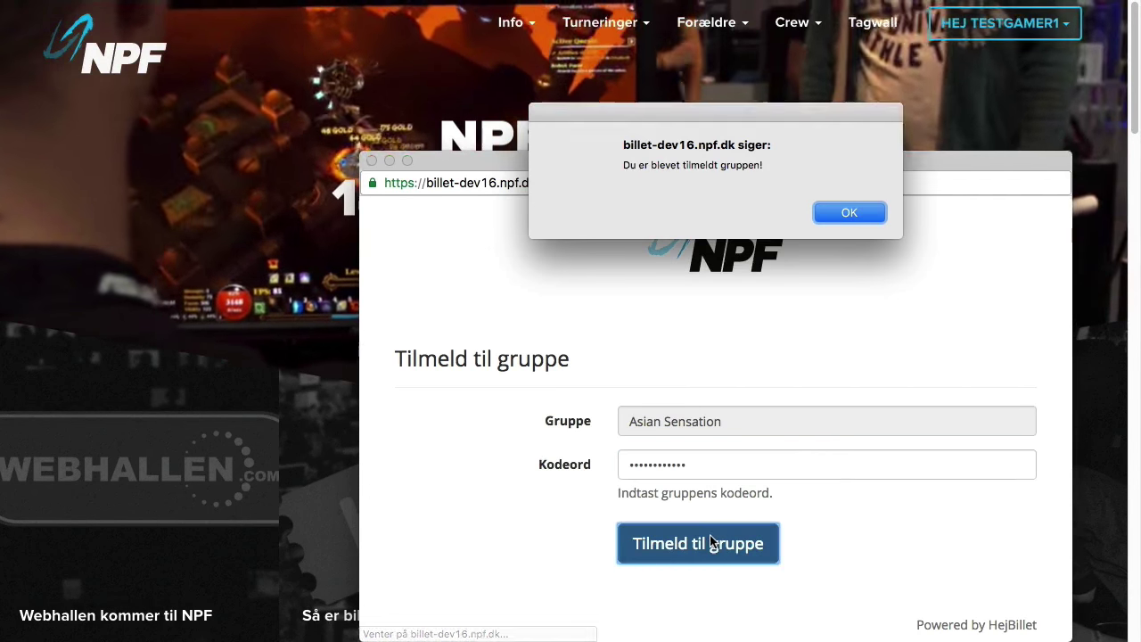
left_click(847, 214)
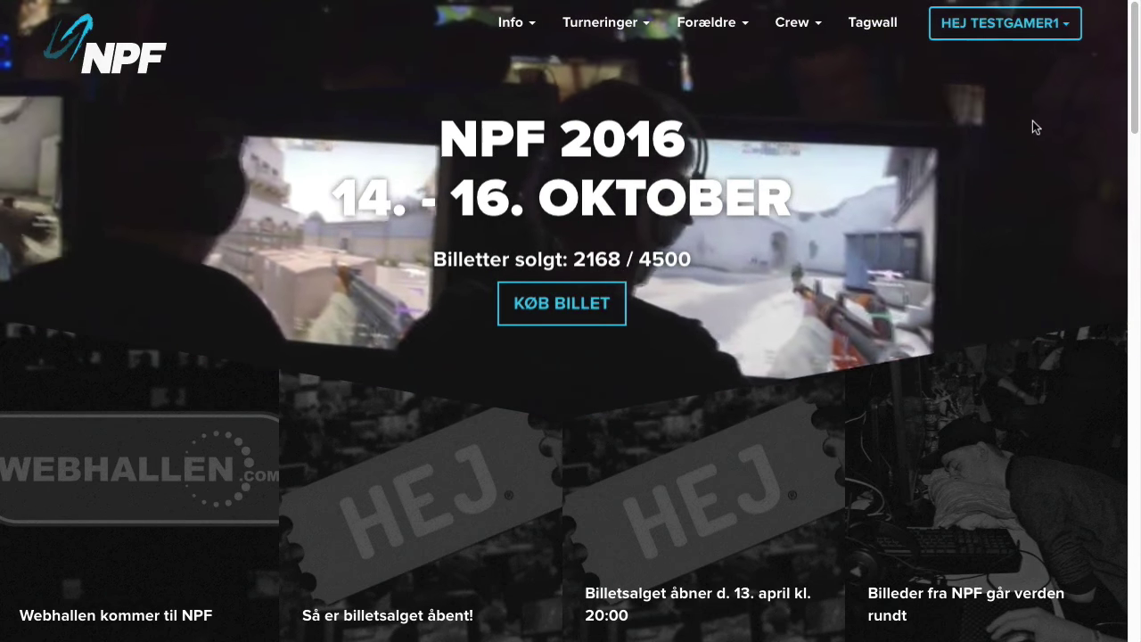
- Leave Asian Sensation via Forlad gruppe and dismiss the confirmation alert
left_click(1065, 22)
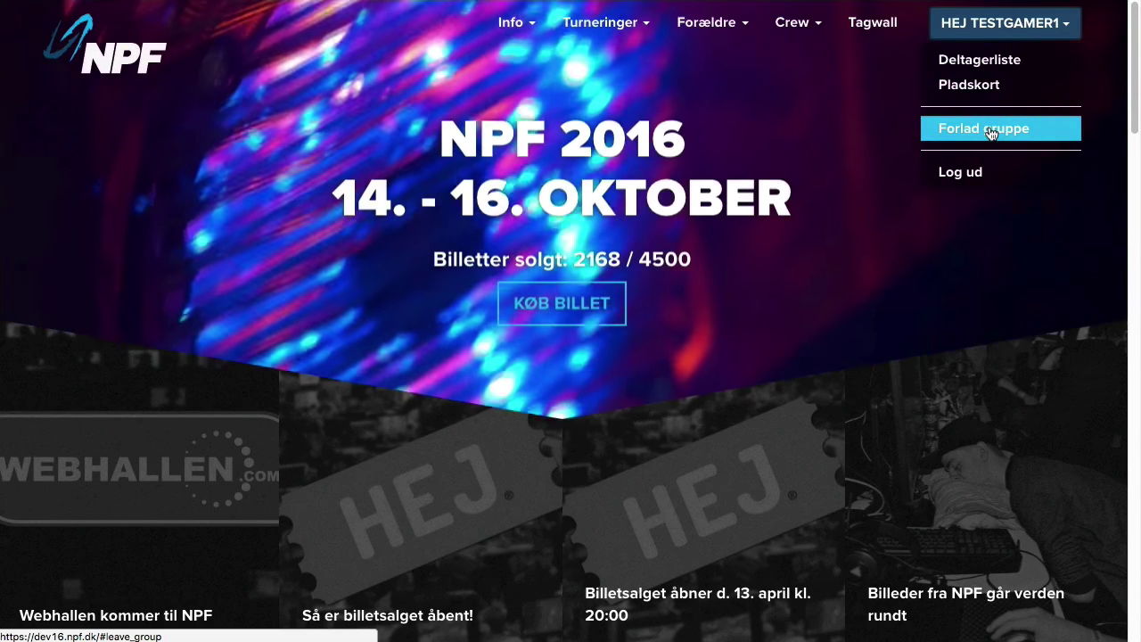
left_click(991, 134)
left_click(655, 523)
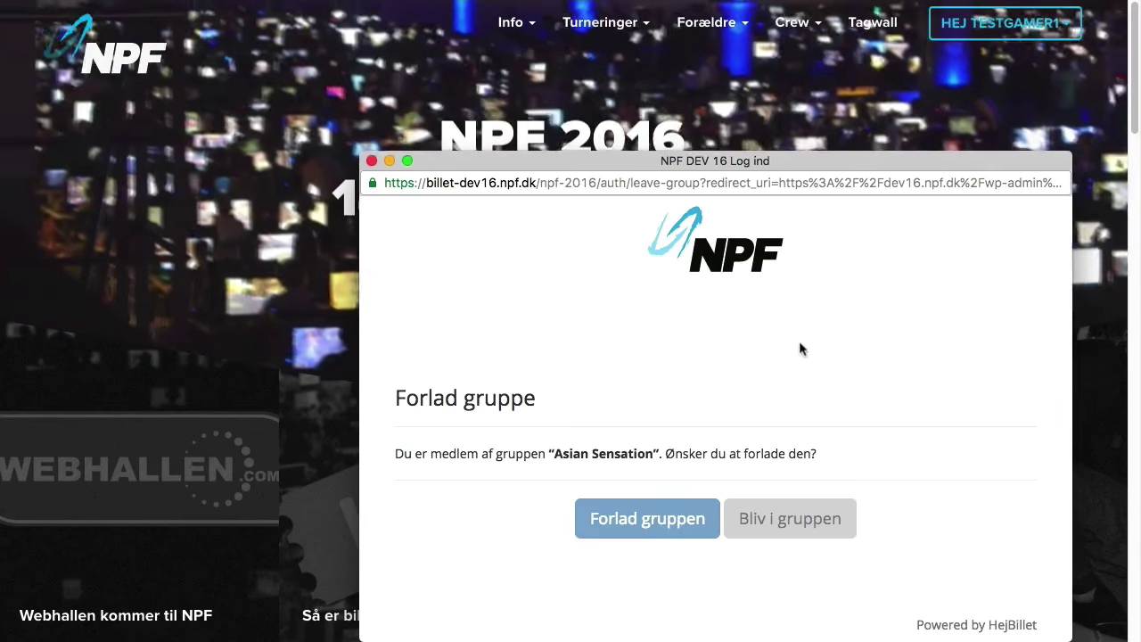
left_click(853, 216)
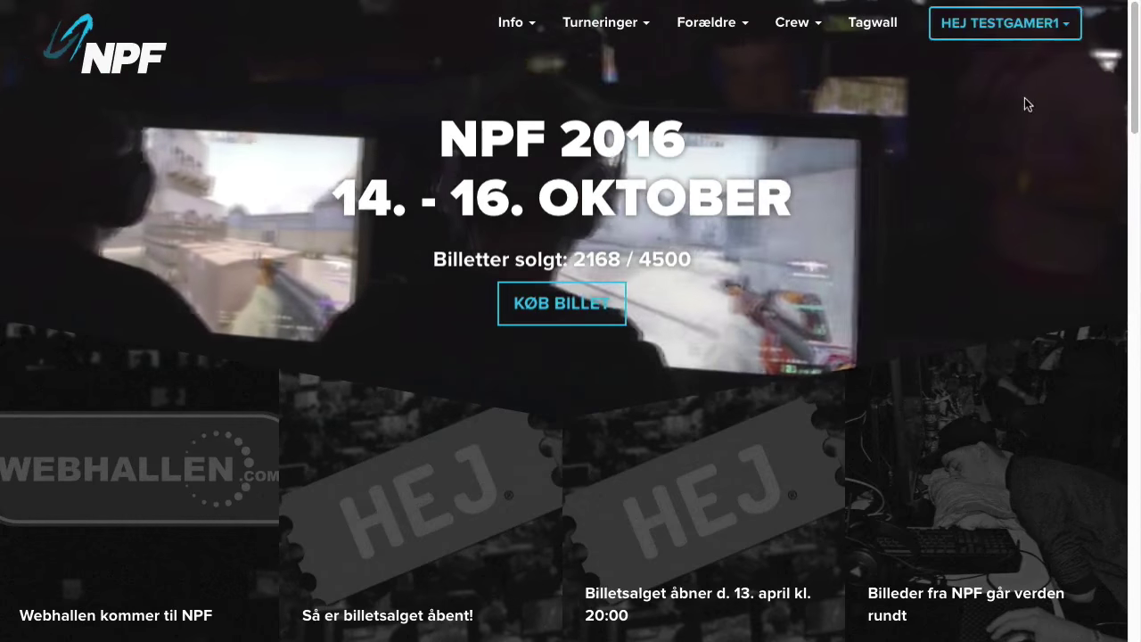
left_click(1005, 23)
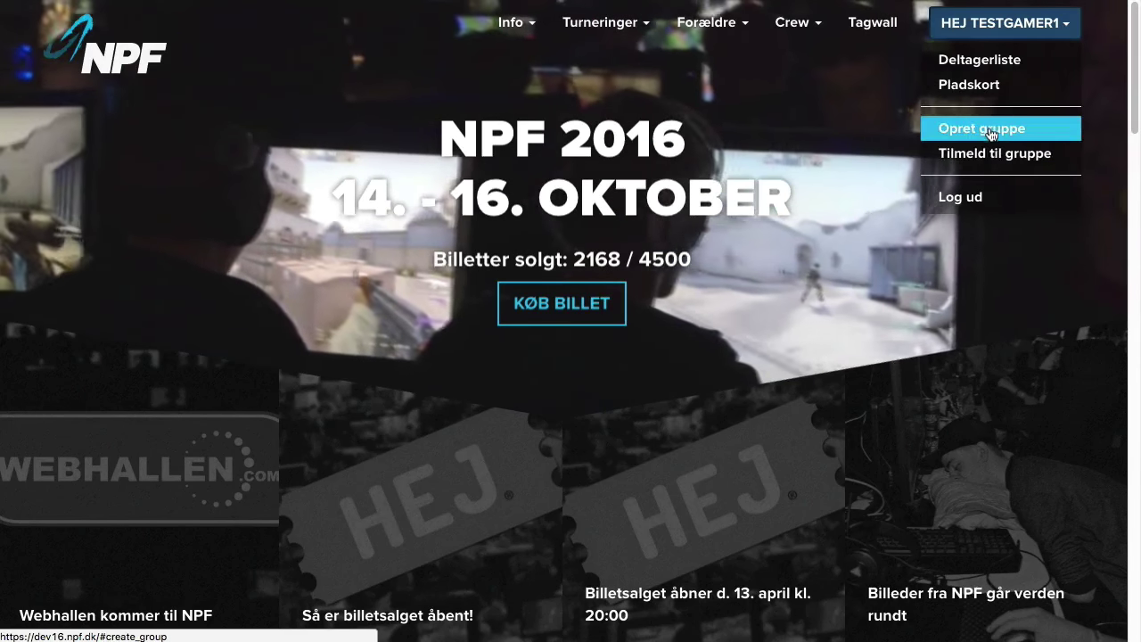
- Create the group 'testgamers fede gruppe' with a repeated password and dismiss the confirmation
left_click(987, 127)
left_click(694, 450)
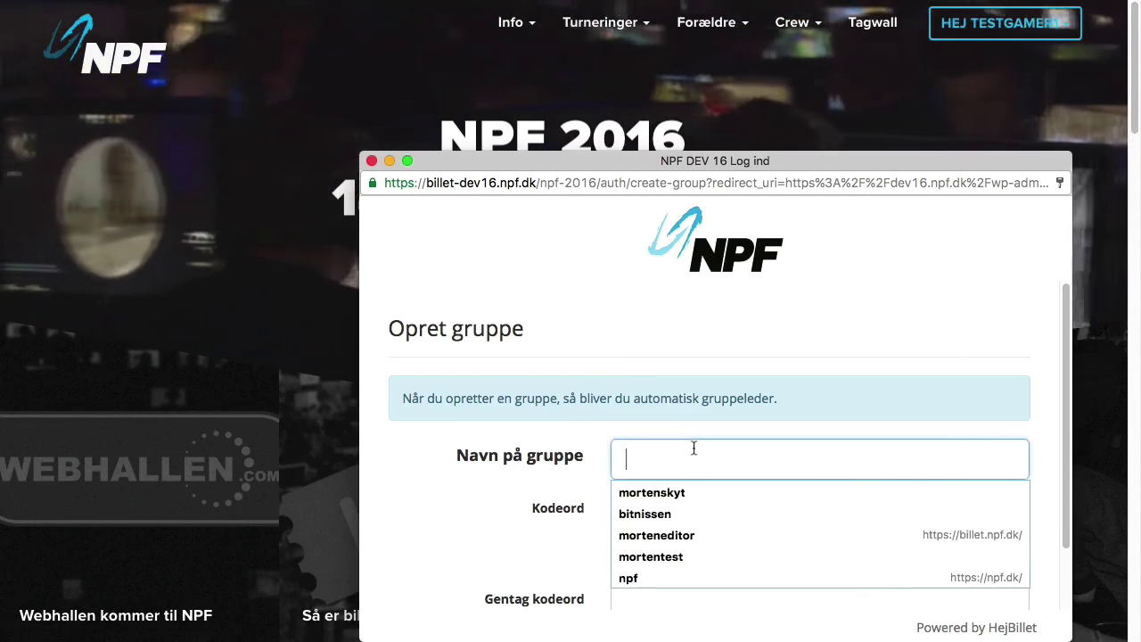
type("testgamers")
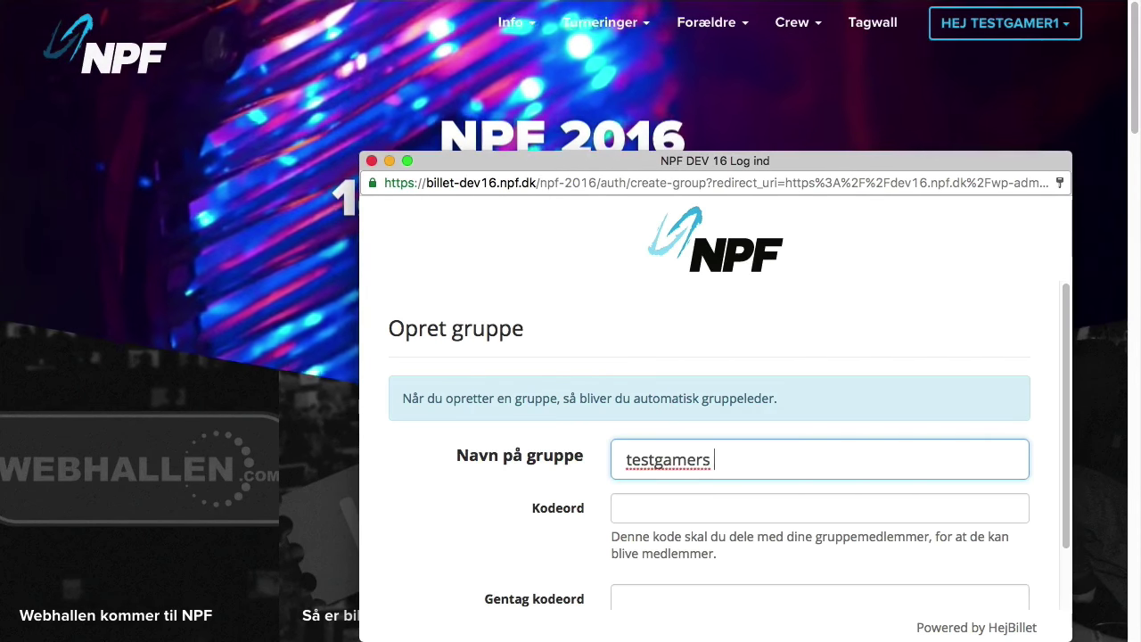
type(" fede gruppe")
key("Tab")
type("••••••")
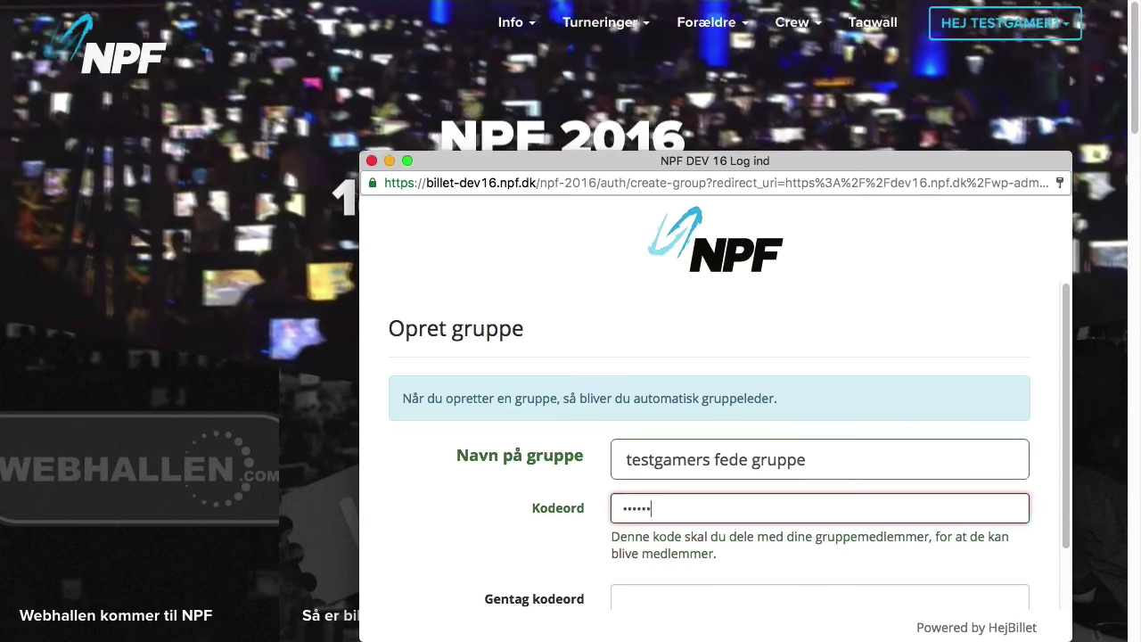
type("•")
key("Tab")
type("•••••••")
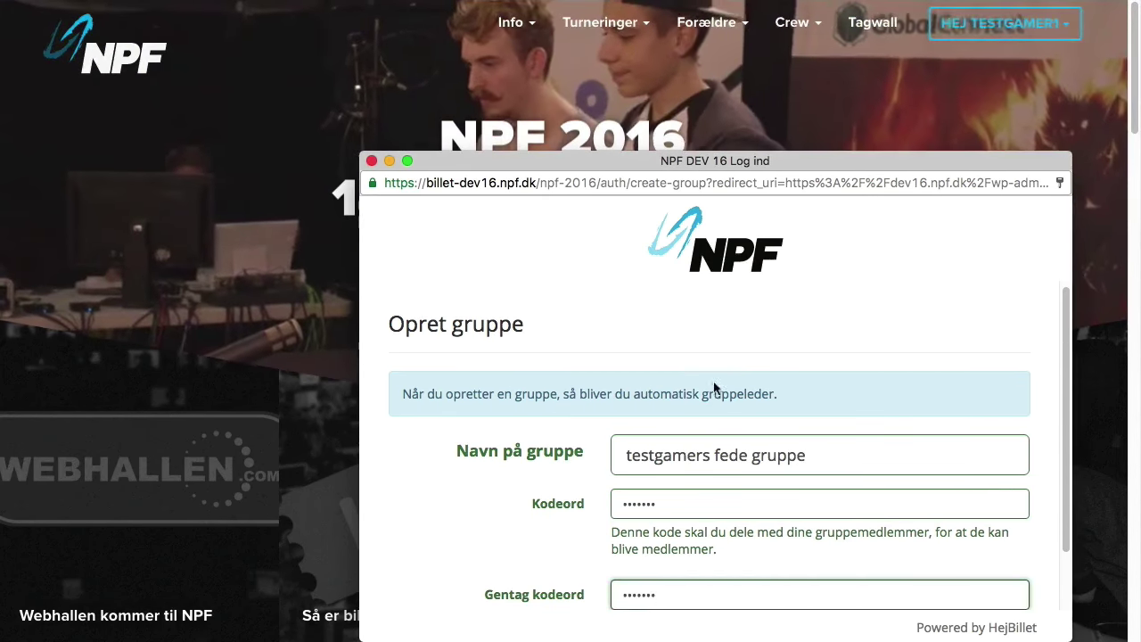
scroll(714, 387, "down", 2)
left_click(701, 578)
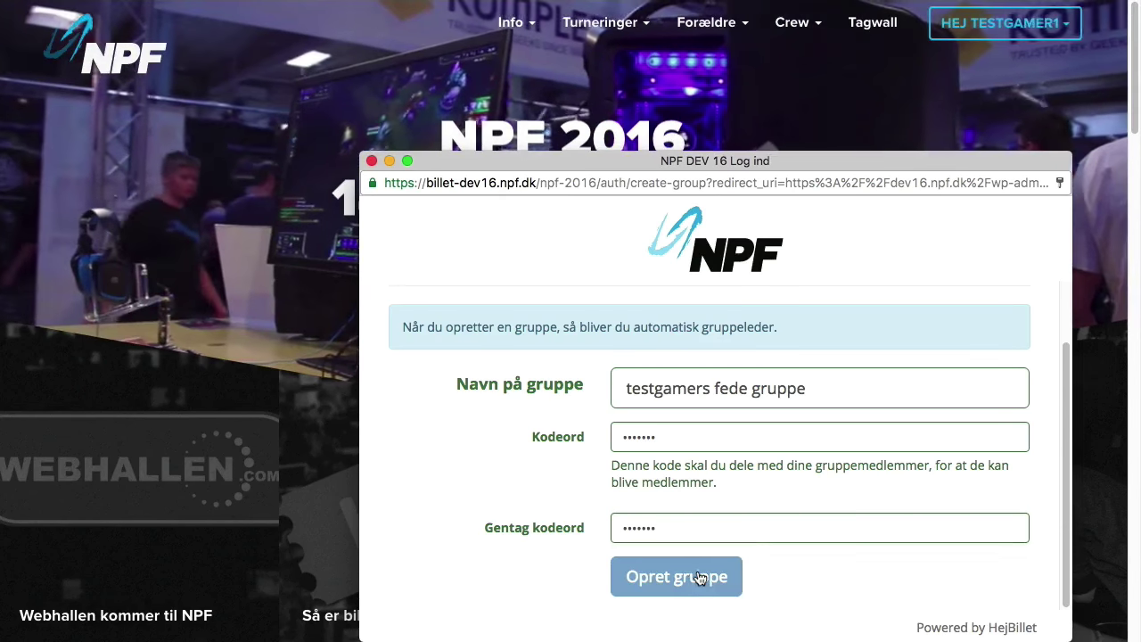
left_click(861, 212)
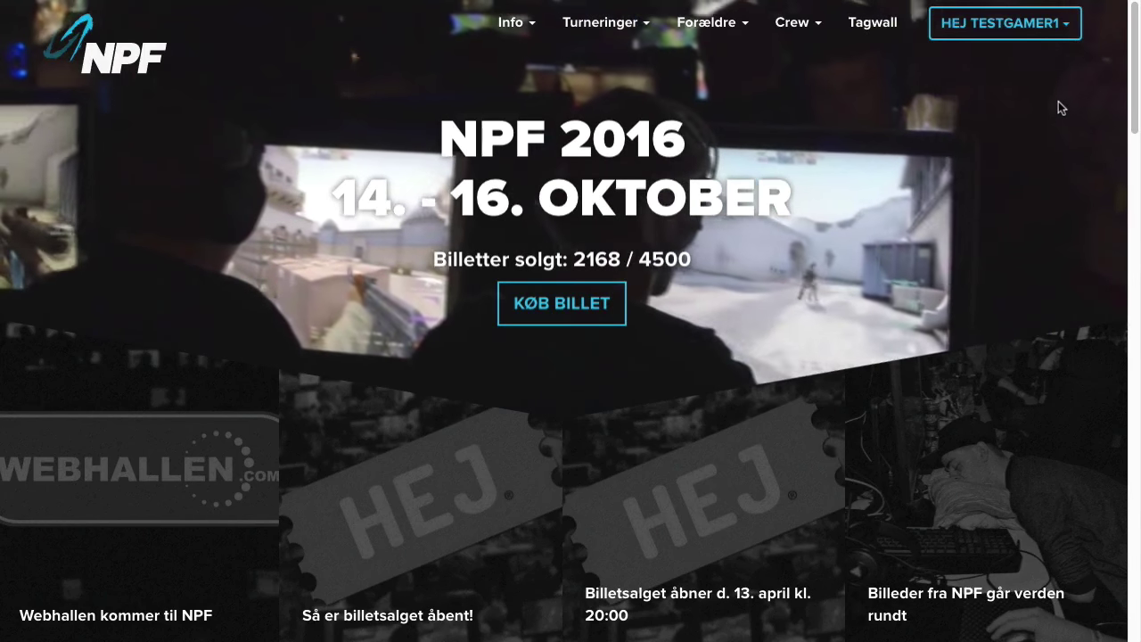
left_click(1068, 24)
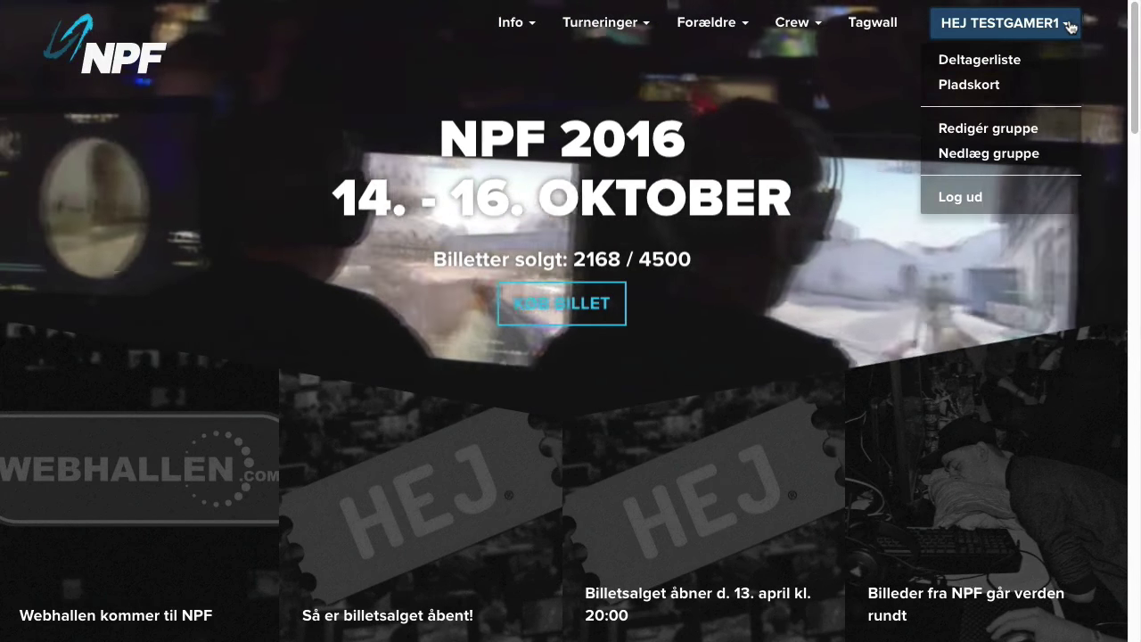